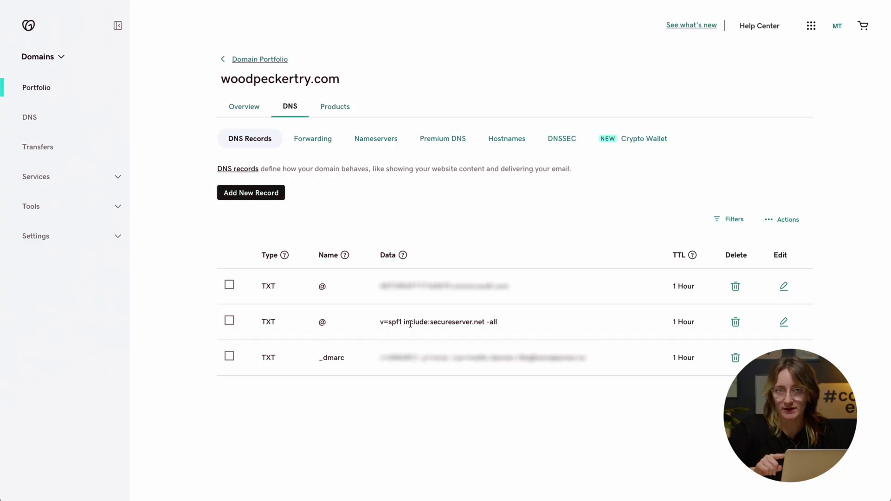
left_click_drag(264, 322, 518, 334)
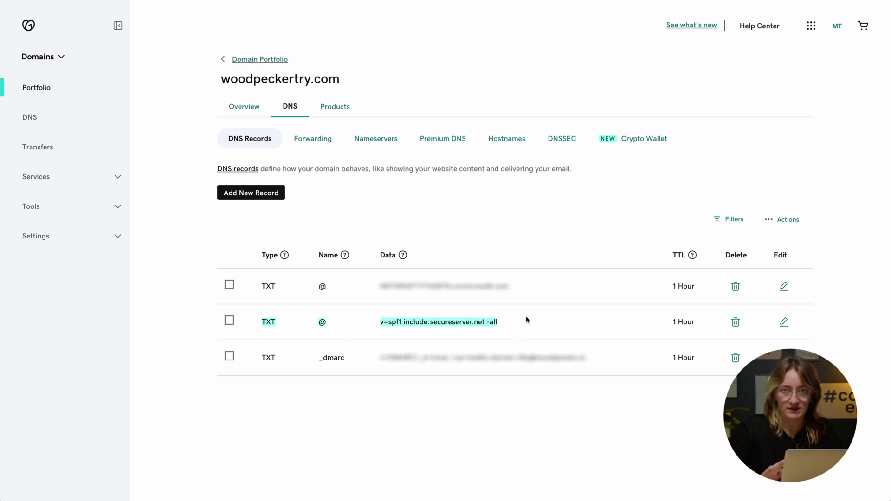
left_click(526, 319)
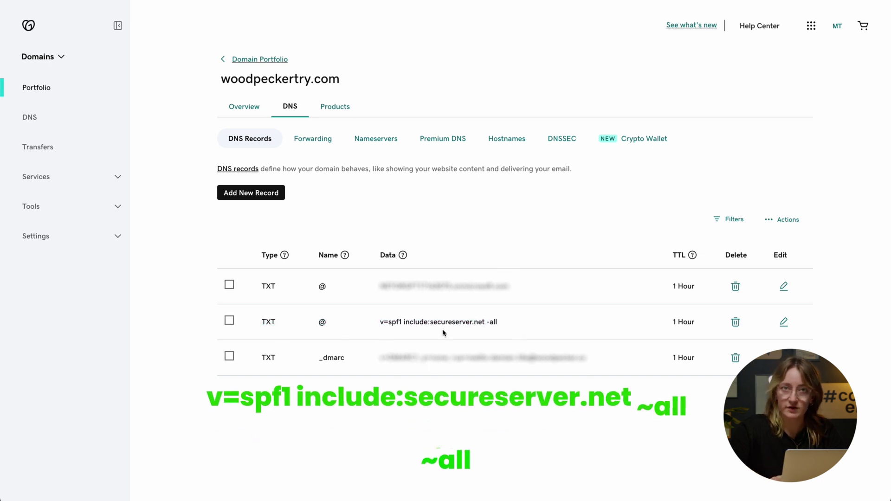
left_click_drag(485, 321, 508, 327)
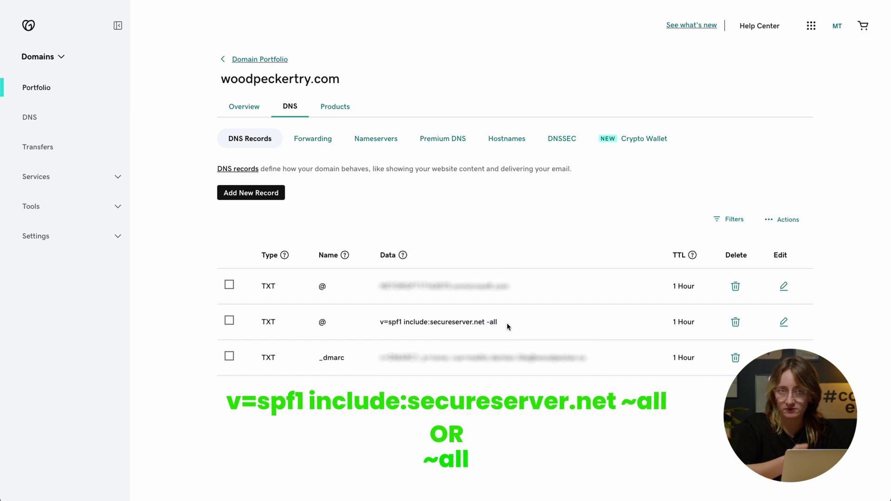
left_click(326, 148)
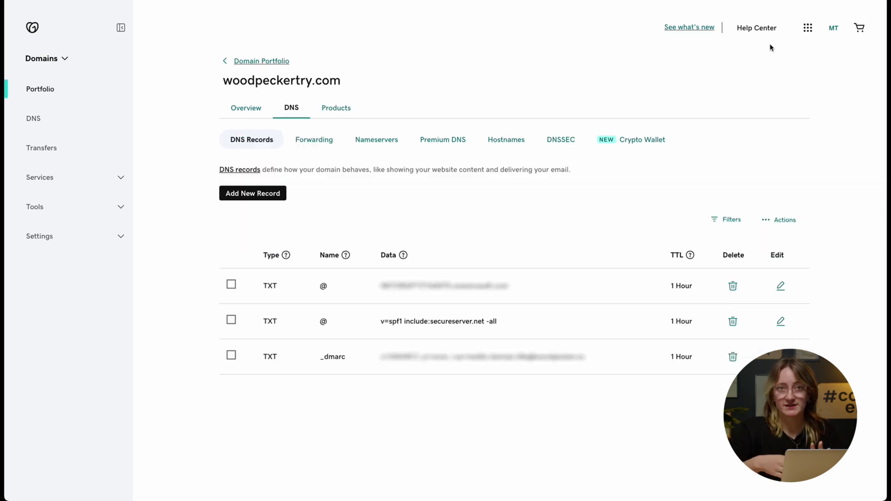
Step: Open management for the Email & Office product from GoDaddy's My Products overview
left_click(807, 35)
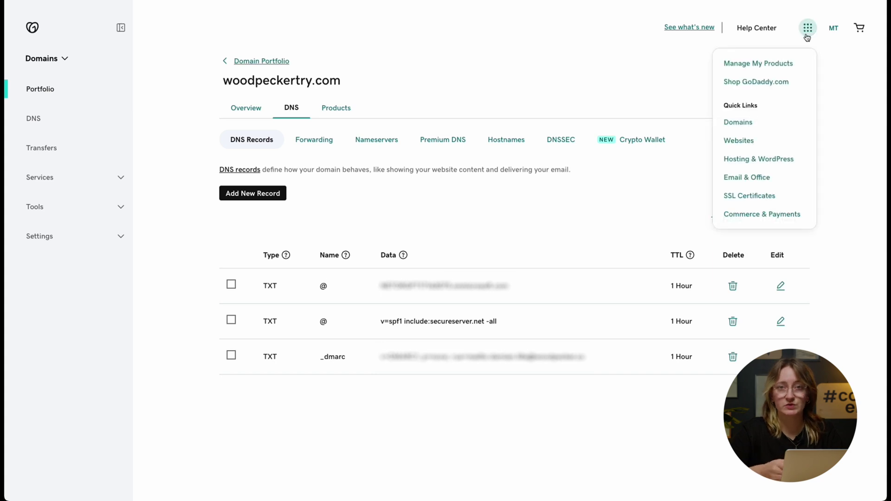
left_click(780, 67)
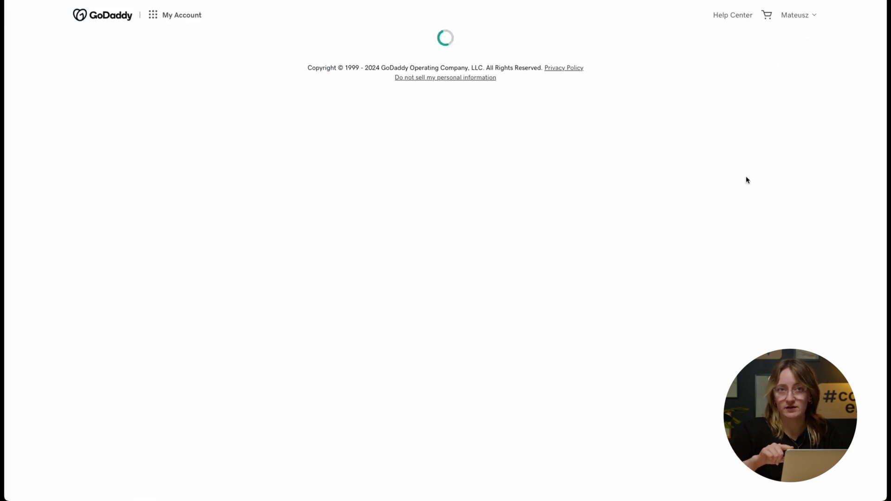
scroll(744, 190, "down", 10)
scroll(741, 206, "down", 3)
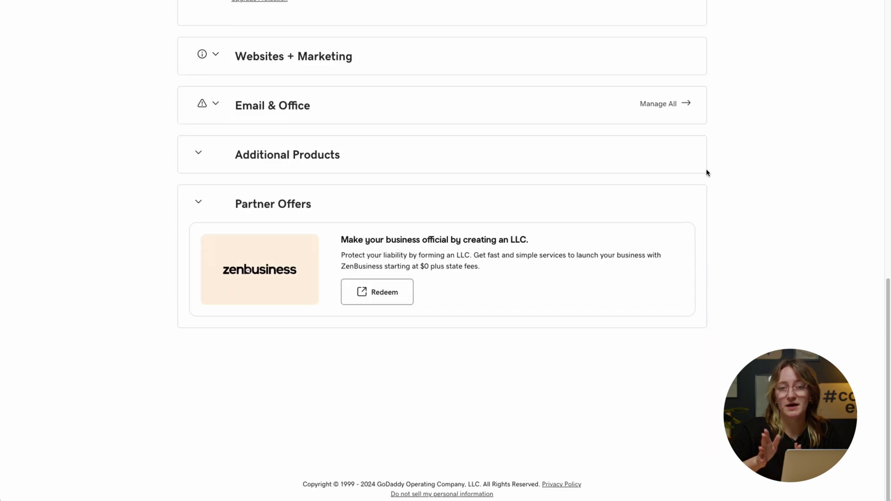
left_click(664, 110)
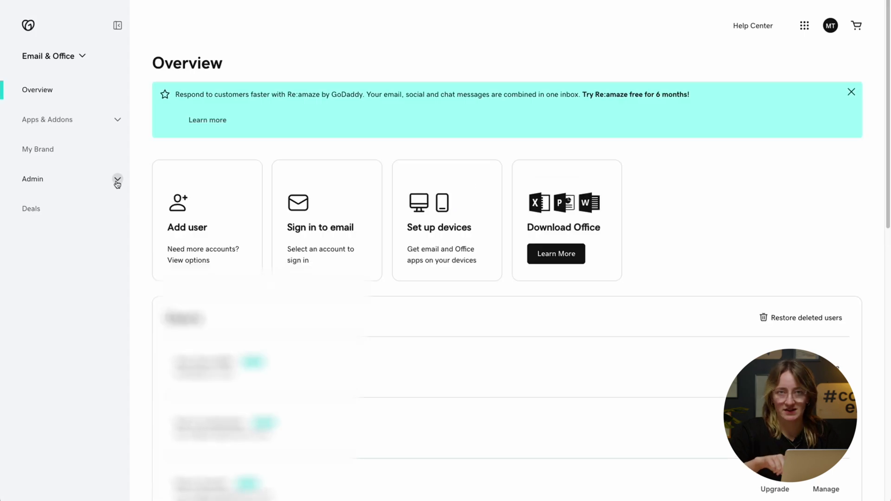
Step: Go to the Advanced admin centers and sign in to the Exchange admin center
left_click(118, 179)
left_click(61, 255)
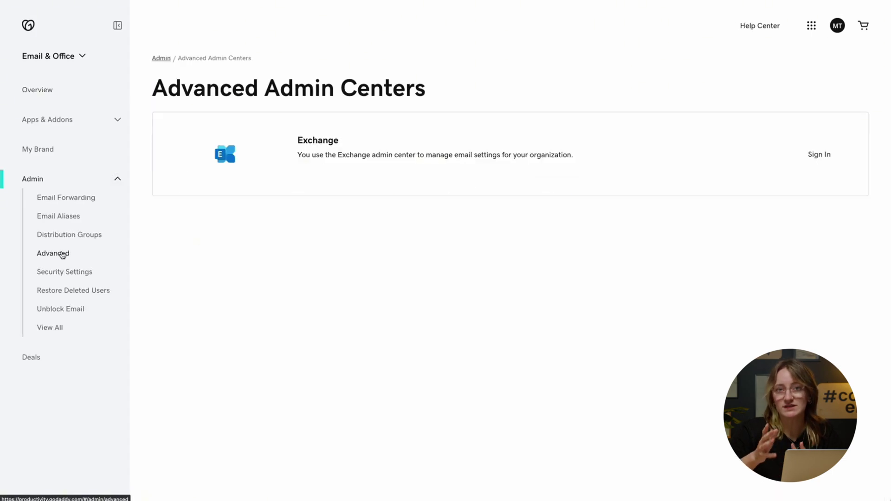
left_click(829, 161)
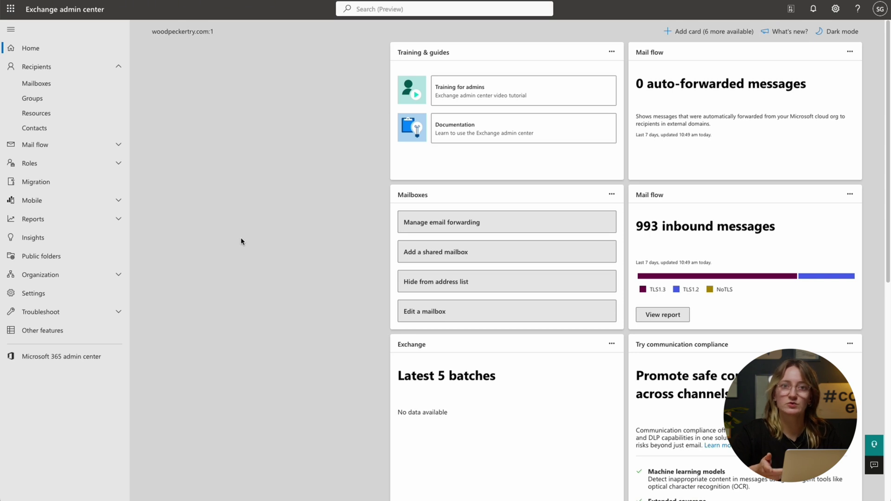
Step: Open Other features in Exchange admin center and highlight the Dkim row's new Defender location
left_click(62, 337)
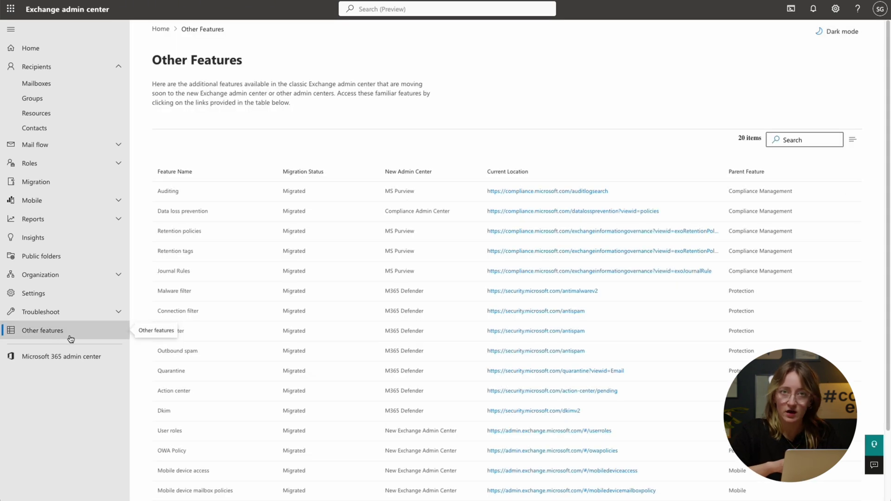
scroll(232, 328, "down", 2)
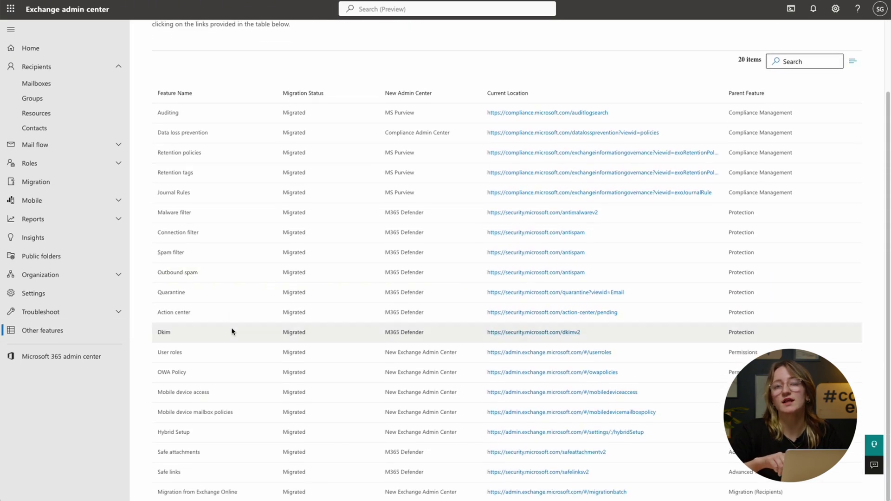
scroll(232, 328, "up", 2)
scroll(231, 328, "down", 2)
scroll(232, 331, "down", 1)
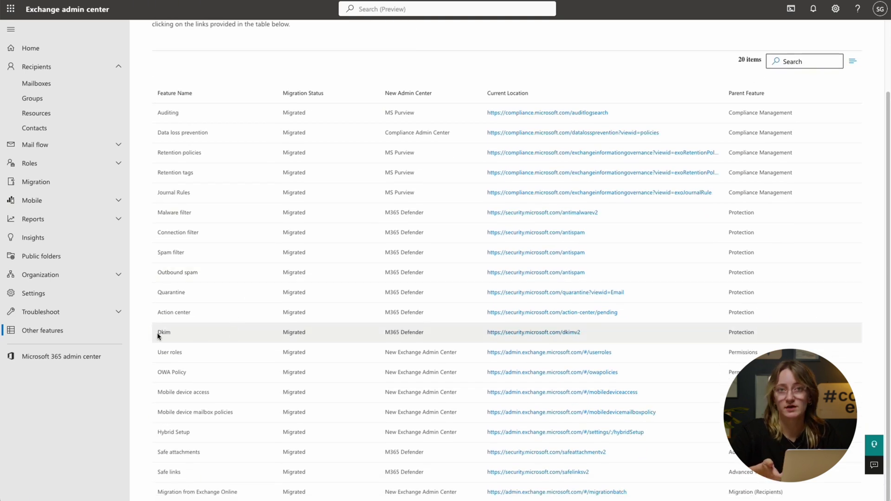
left_click_drag(255, 339, 431, 336)
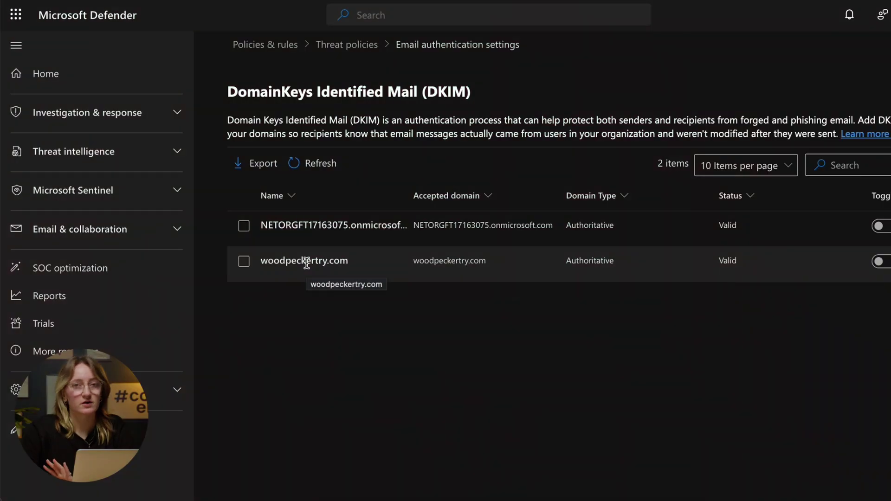
Step: Open woodpeckertry.com's DKIM details in Defender and copy the first CNAME value
left_click(307, 264)
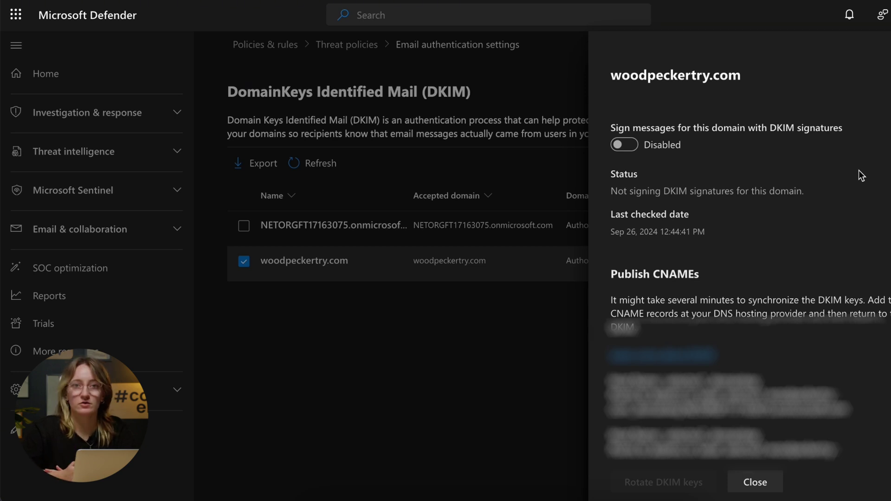
scroll(858, 171, "down", 1)
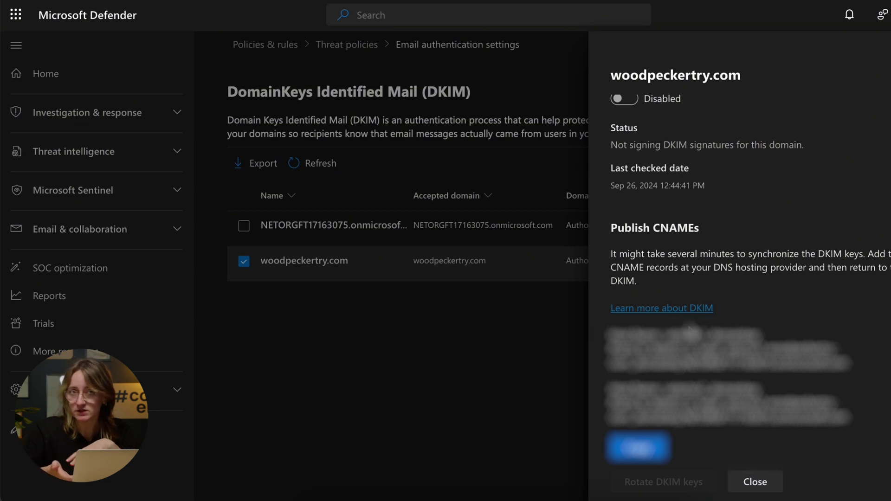
left_click_drag(677, 333, 765, 334)
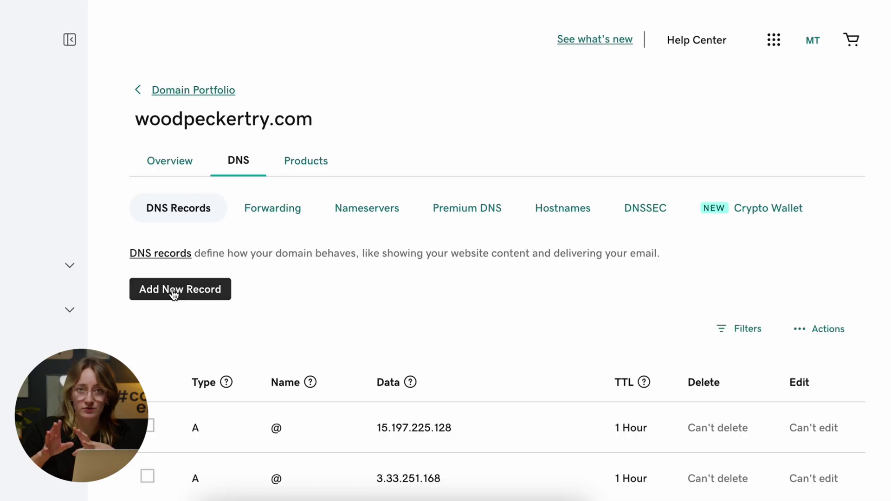
left_click(174, 290)
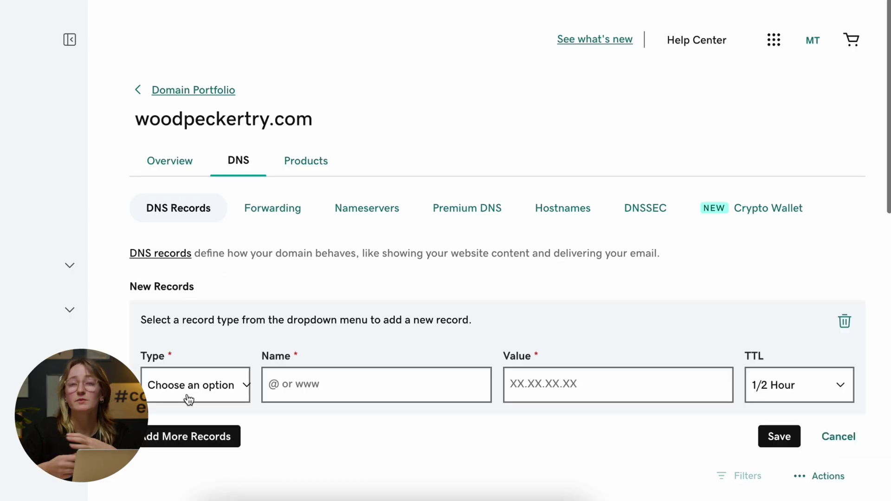
Step: Add a CNAME record for selector1._domainkey with the first Defender CNAME value
left_click(204, 381)
left_click(207, 258)
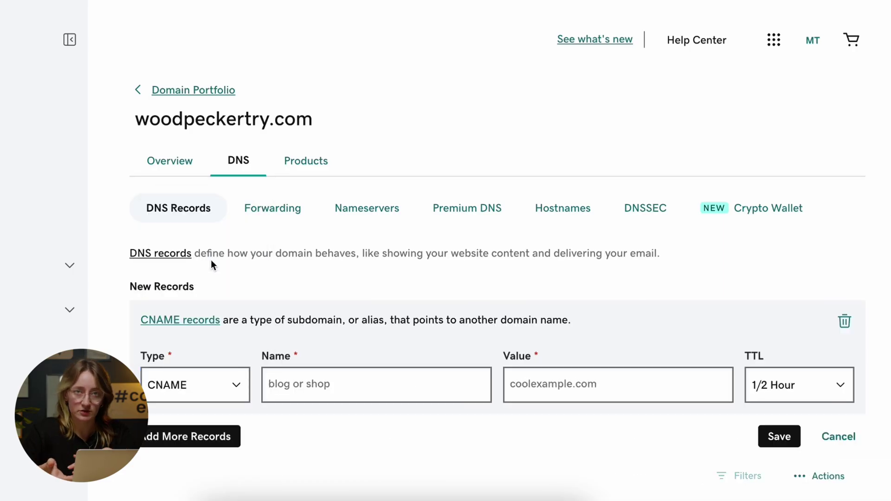
scroll(306, 273, "down", 2)
left_click(306, 299)
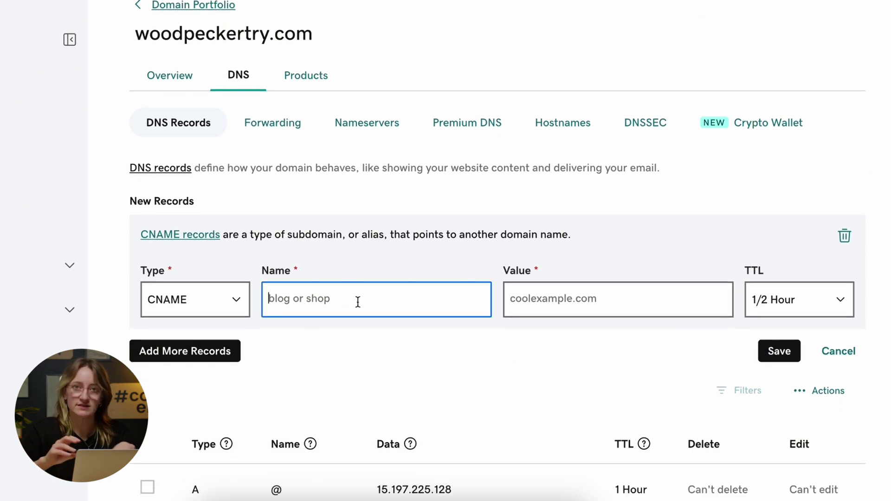
type("selector1._domainkey")
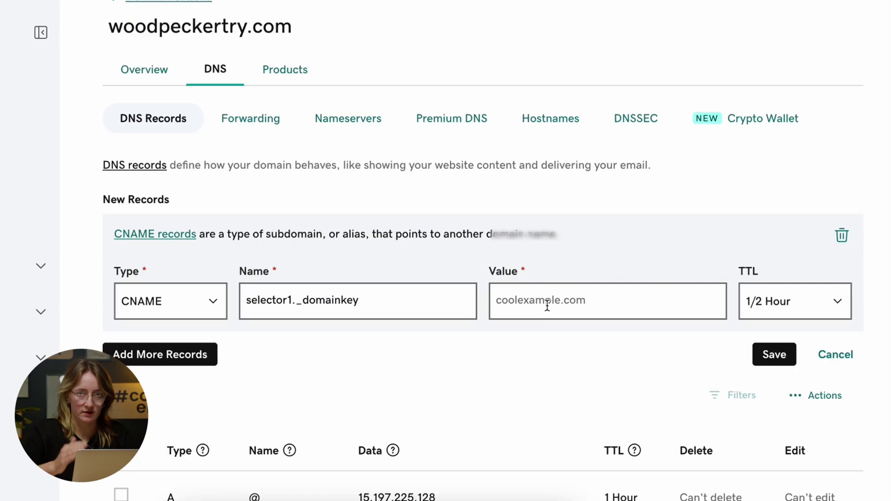
left_click(547, 305)
type("selector1-woodpeckertry-com._domainkey.NETORGFT17163075.onmicrosoft.com")
Step: Add a second CNAME record for selector2._domainkey with its Defender target value
left_click(161, 353)
scroll(166, 305, "down", 1)
left_click(168, 374)
left_click(153, 238)
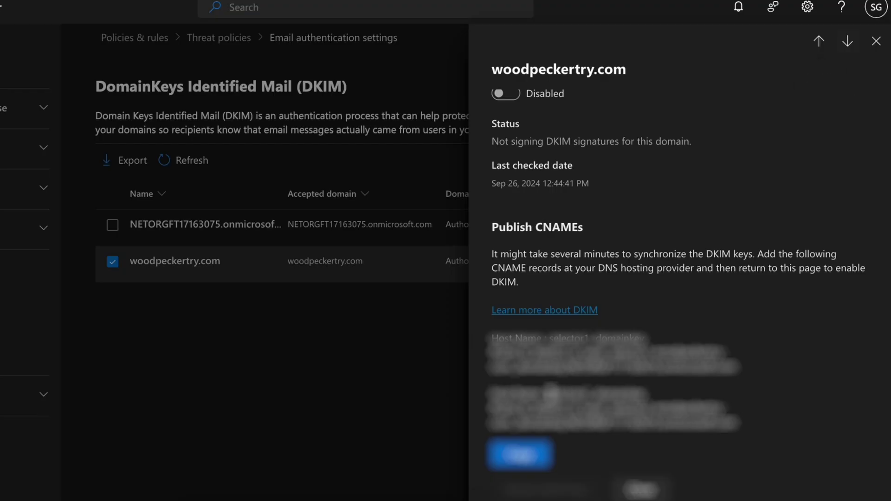
left_click_drag(550, 393, 650, 394)
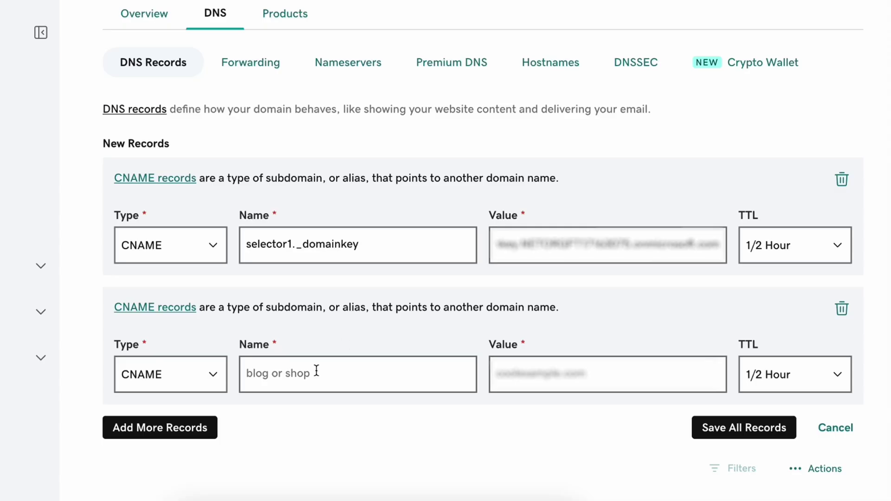
left_click(314, 370)
type("selector2._domainkey")
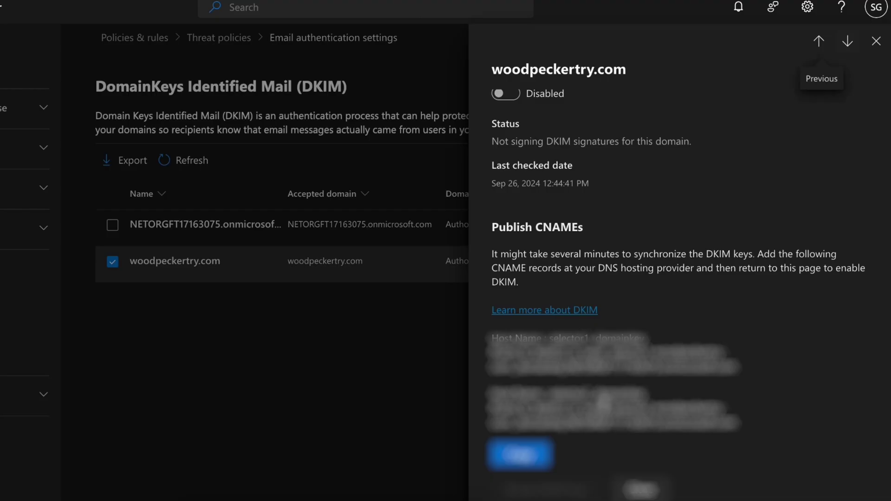
left_click_drag(490, 394, 743, 422)
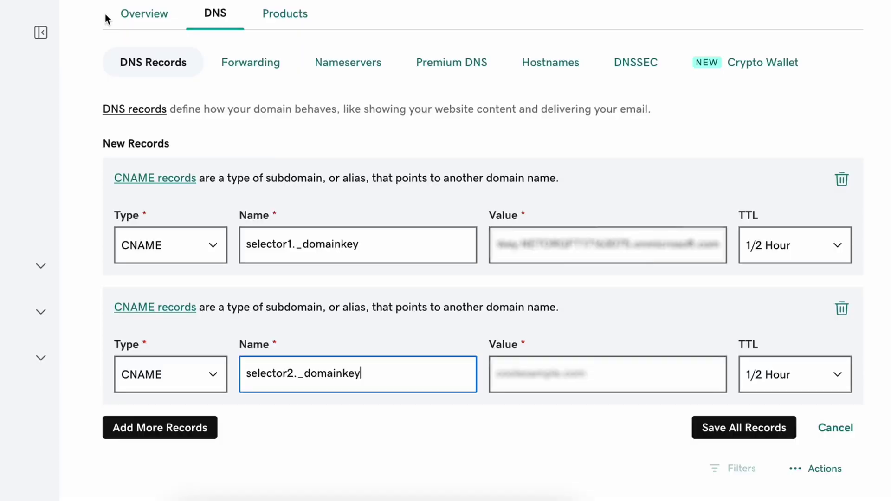
left_click(606, 375)
key("ctrl+v")
Step: Set both CNAME records' TTL to 1 Hour and save all records
left_click(785, 239)
left_click(774, 260)
left_click(789, 374)
left_click(779, 389)
left_click(726, 427)
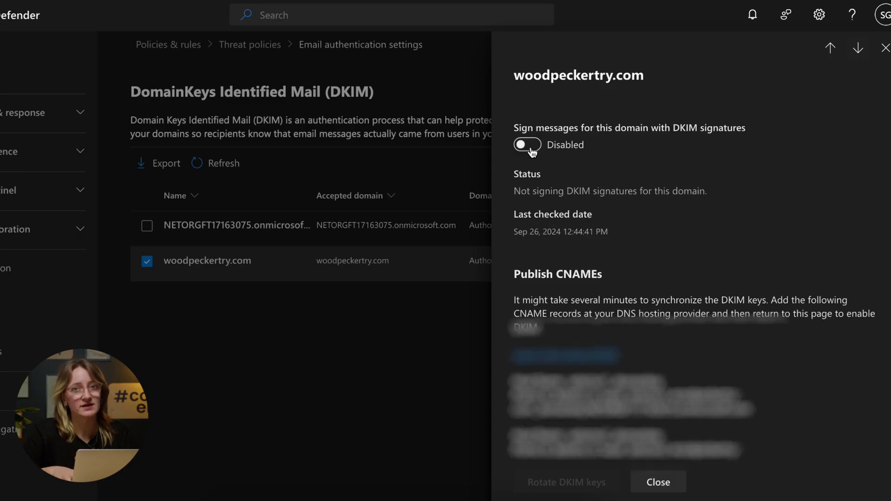
Step: Switch 'Sign messages with DKIM signatures' to Enabled for woodpeckertry.com
left_click(532, 147)
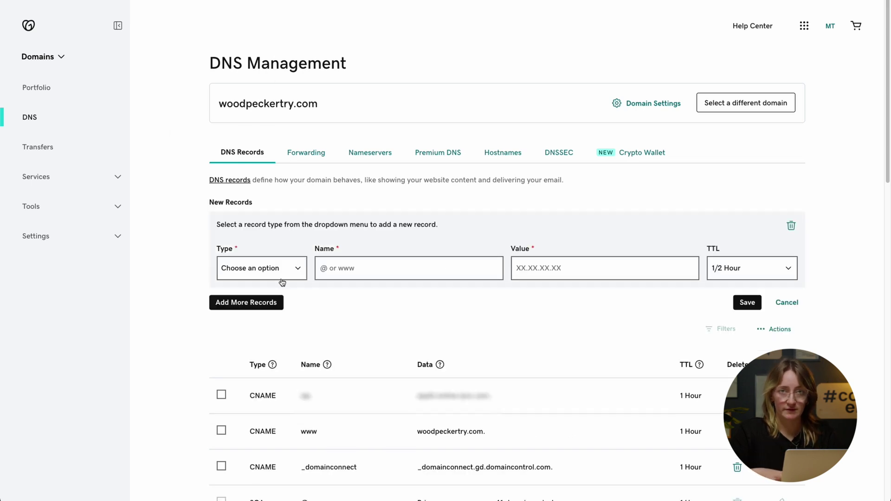
Step: Add a TXT record named _dmarc with the pasted v=DMARC1; p=none policy value
left_click(279, 274)
left_click(267, 328)
type("_dmarc")
left_click(538, 268)
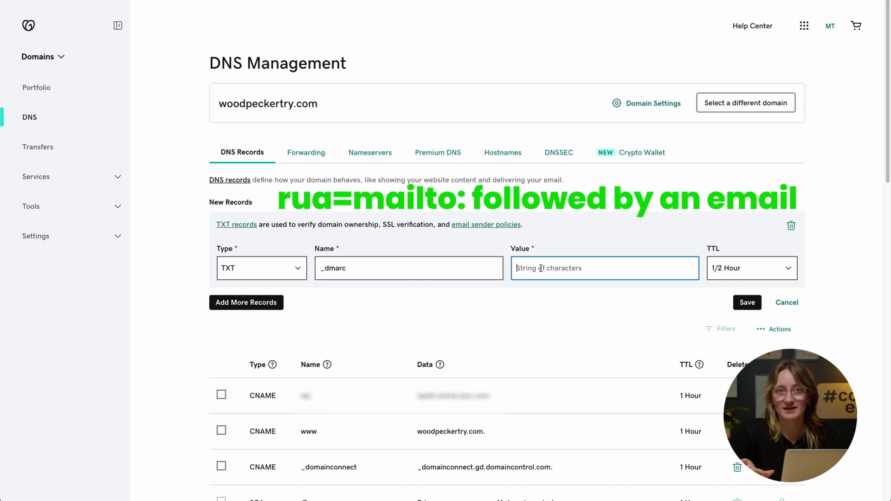
key("ctrl+v")
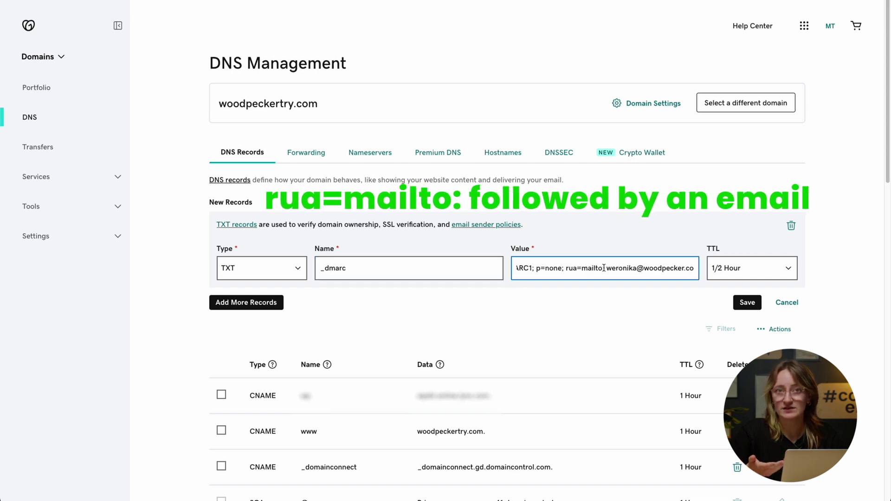
Step: Review the DMARC value, checking the reporting e-mail address and the p=none setting
left_click_drag(608, 269, 696, 269)
left_click(675, 270)
key("BackSpace")
key("BackSpace")
key("Home")
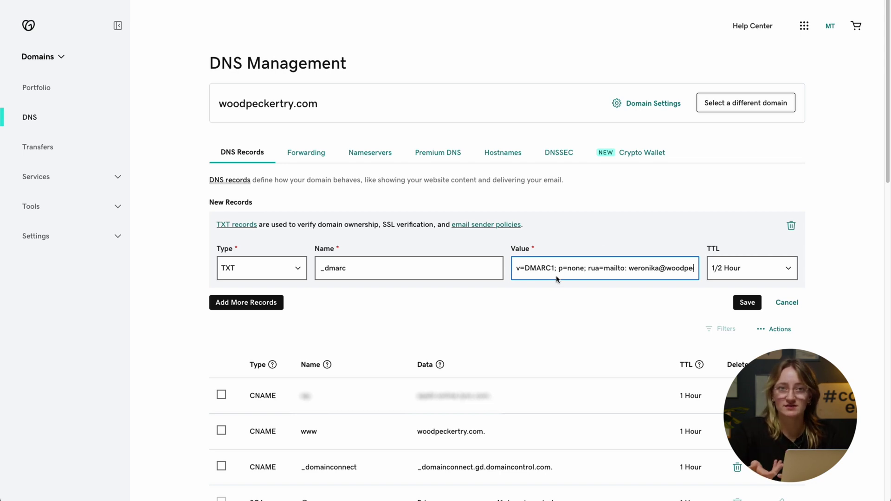
left_click_drag(559, 270, 586, 271)
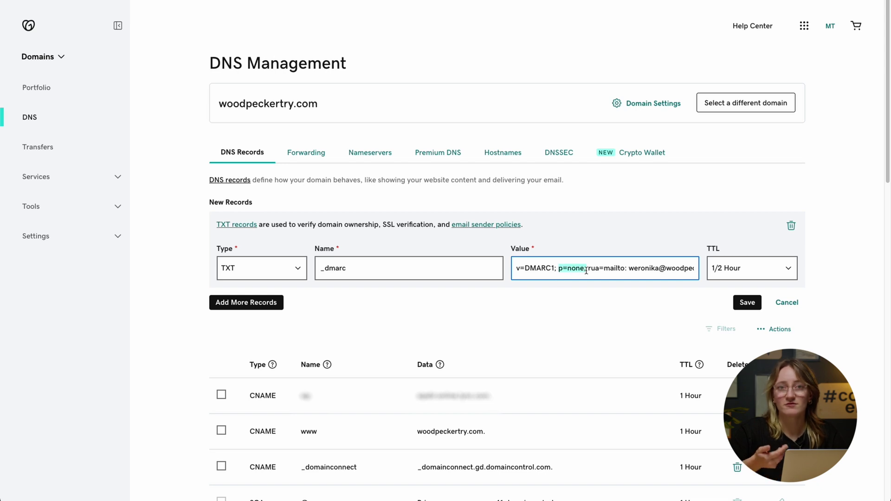